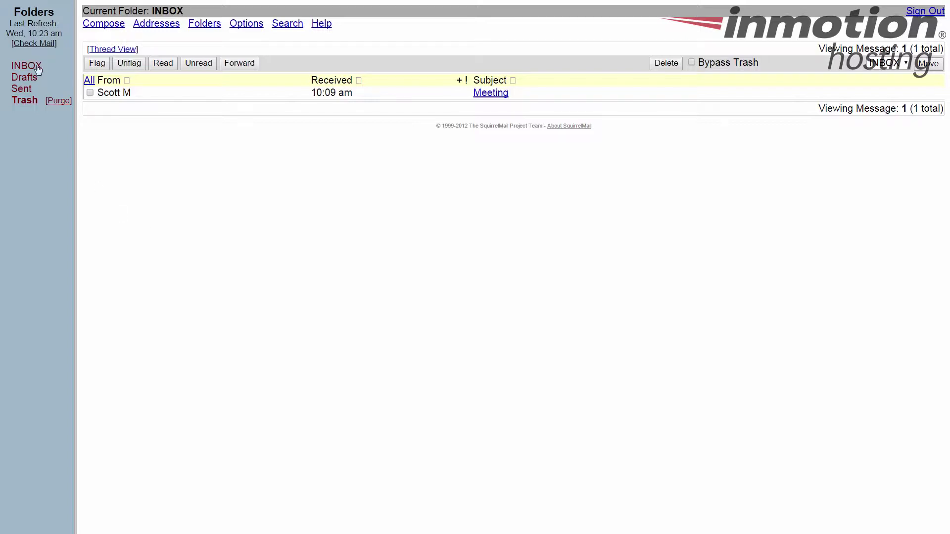
Go to Options > Message Highlighting and add a new highlighting rule
{"action": "left_click", "coordinate": [247, 29]}
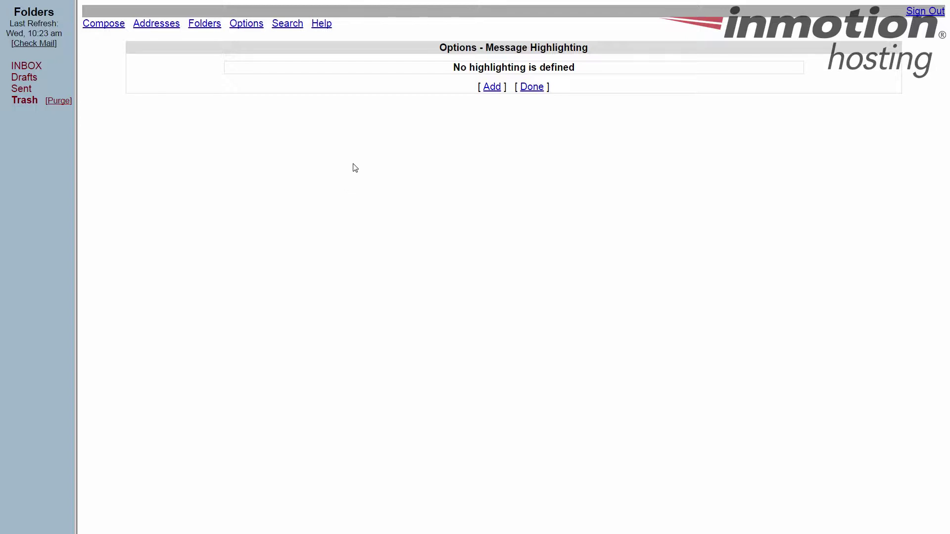
{"action": "left_click", "coordinate": [492, 87]}
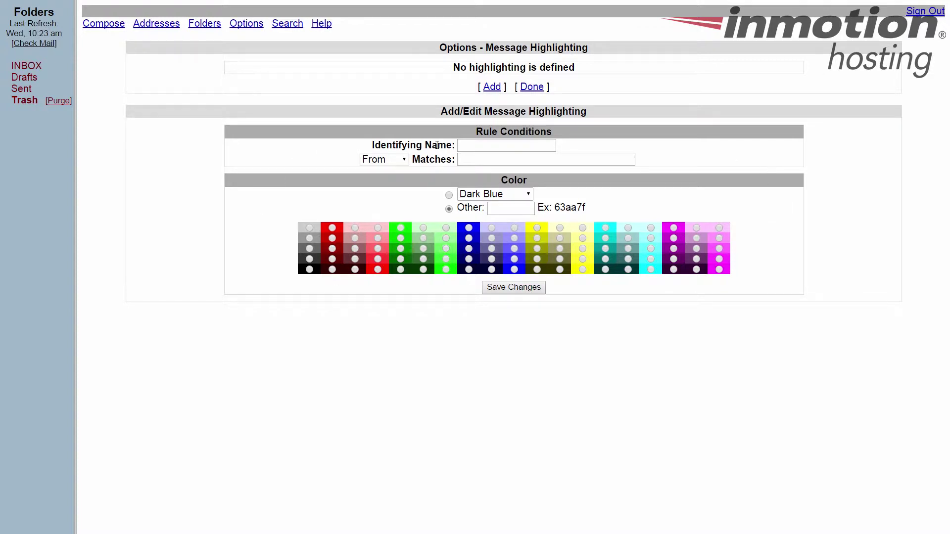
Enter 'Self' as the rule's Identifying Name and bring up the header choices
{"action": "left_click", "coordinate": [465, 145]}
{"action": "type", "text": "Self"}
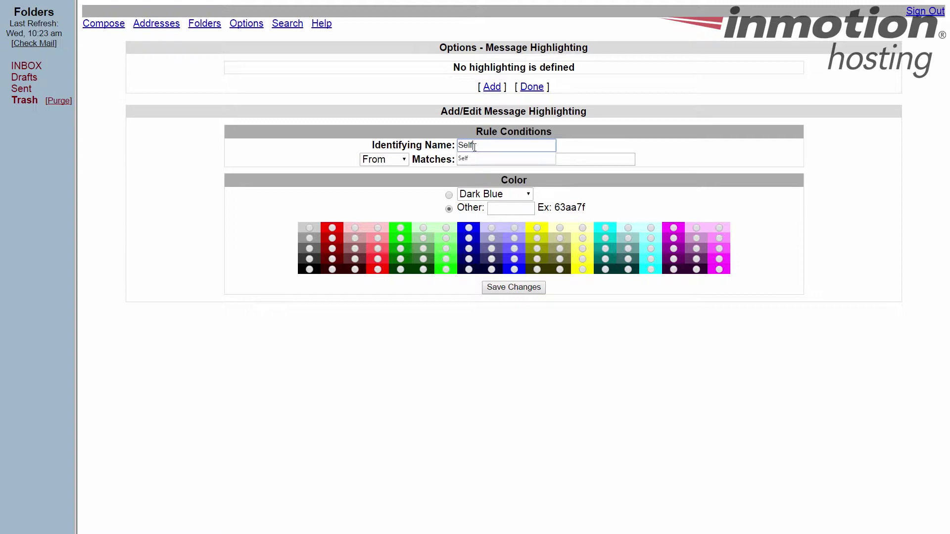
{"action": "left_click", "coordinate": [581, 145]}
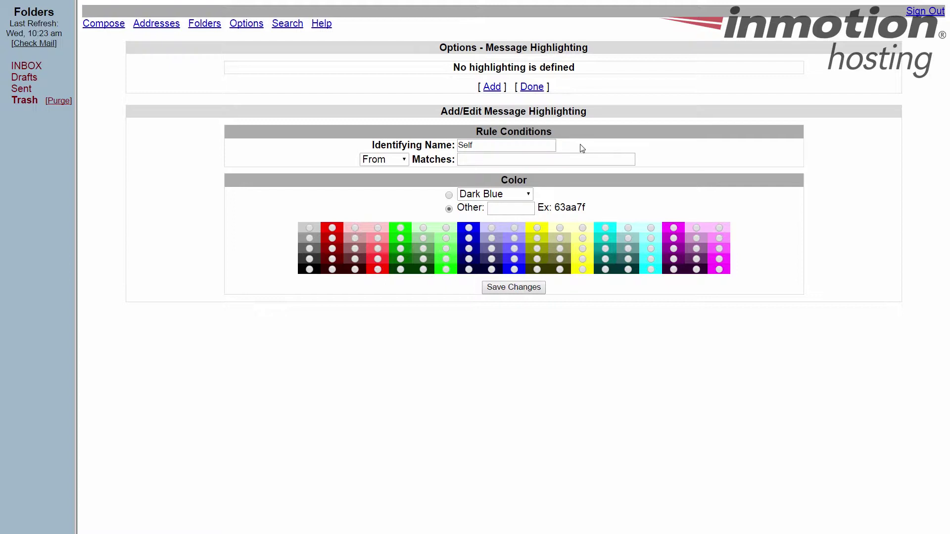
{"action": "left_click", "coordinate": [405, 161]}
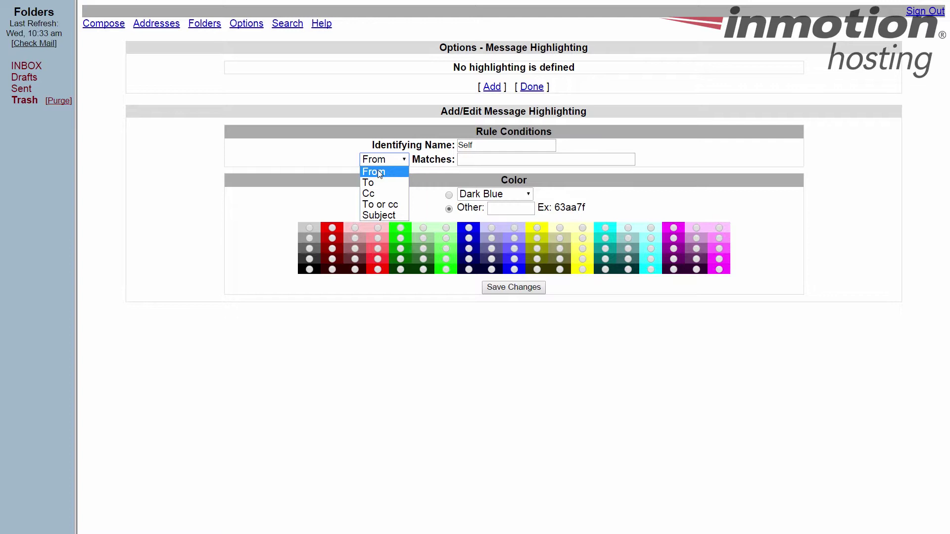
Make the rule match the From header against the user's own e-mail address
{"action": "left_click", "coordinate": [324, 166]}
{"action": "left_click", "coordinate": [514, 161]}
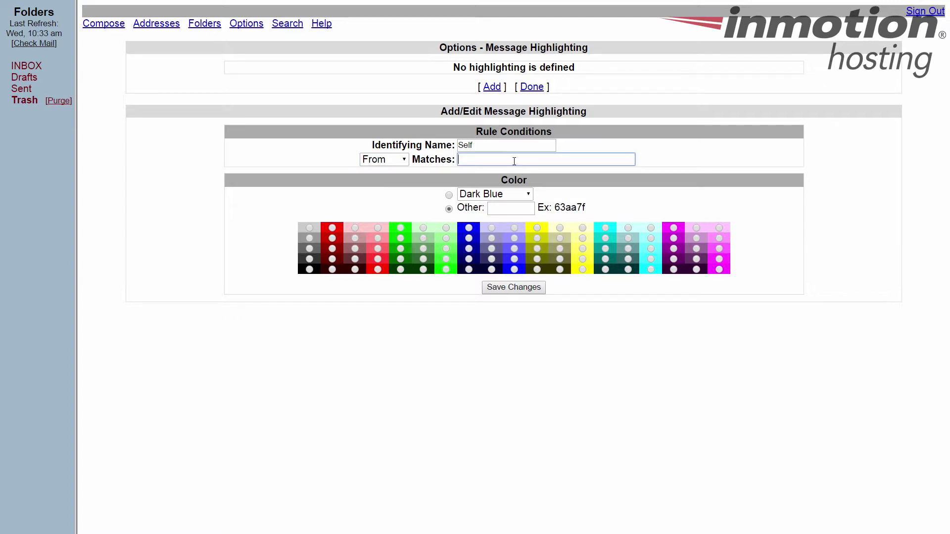
{"action": "type", "text": "scott"}
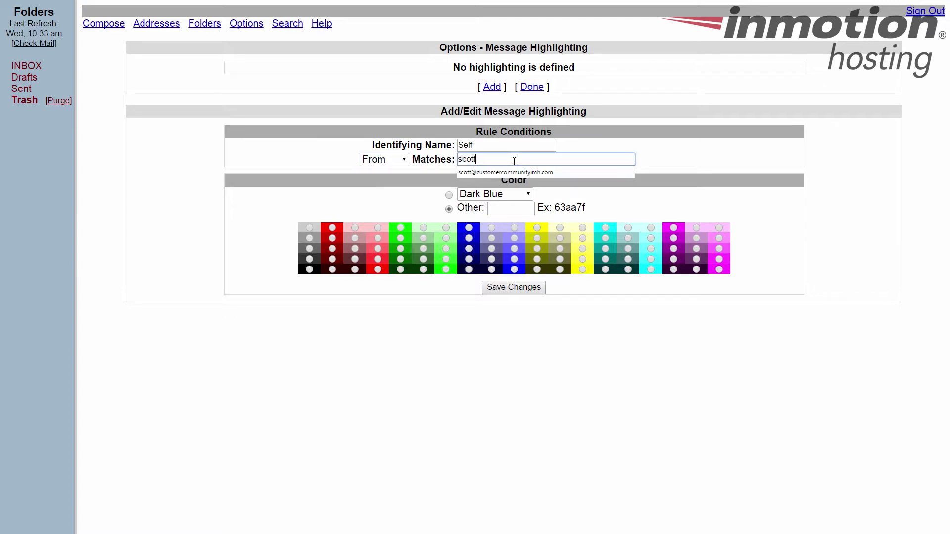
{"action": "key", "text": "Down"}
{"action": "key", "text": "Tab"}
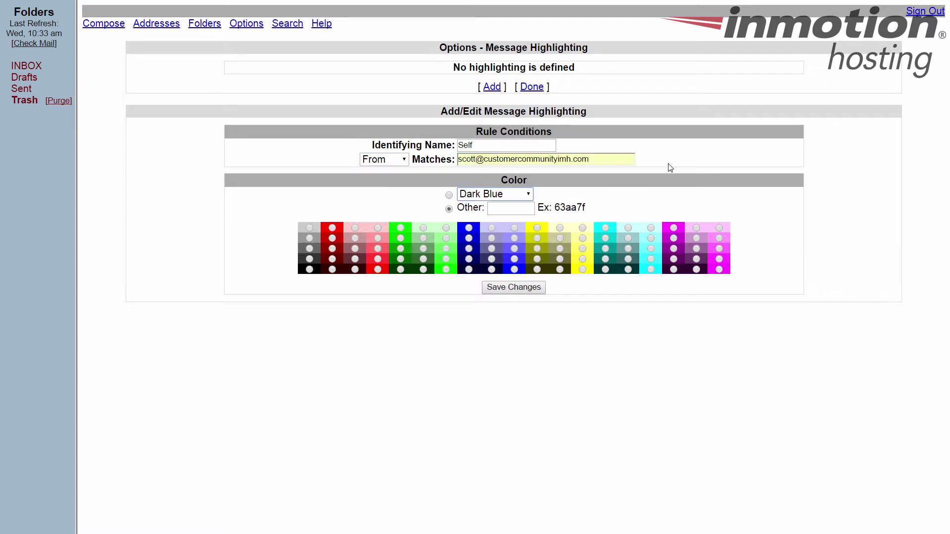
Give the Self rule a blue highlight colour and save it
{"action": "left_click", "coordinate": [529, 195]}
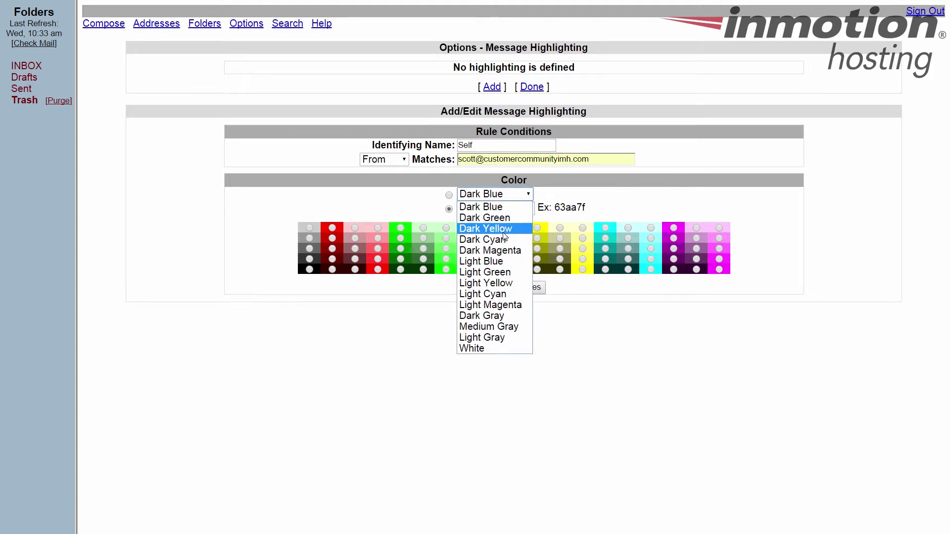
{"action": "left_click", "coordinate": [573, 198]}
{"action": "left_click", "coordinate": [528, 213]}
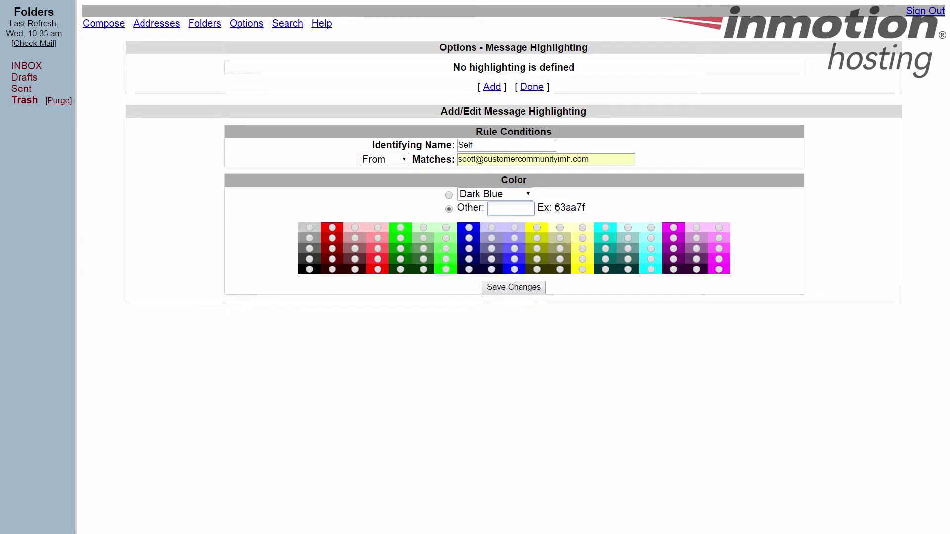
{"action": "left_click_drag", "start_coordinate": [555, 208], "coordinate": [582, 208]}
{"action": "left_click", "coordinate": [520, 290]}
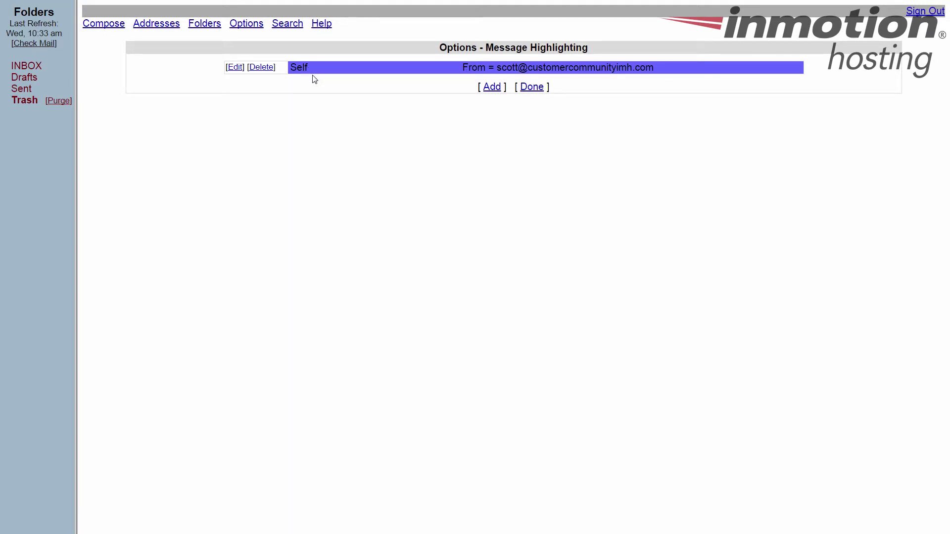
Add a second highlighting rule named 'meeting'
{"action": "left_click", "coordinate": [491, 87]}
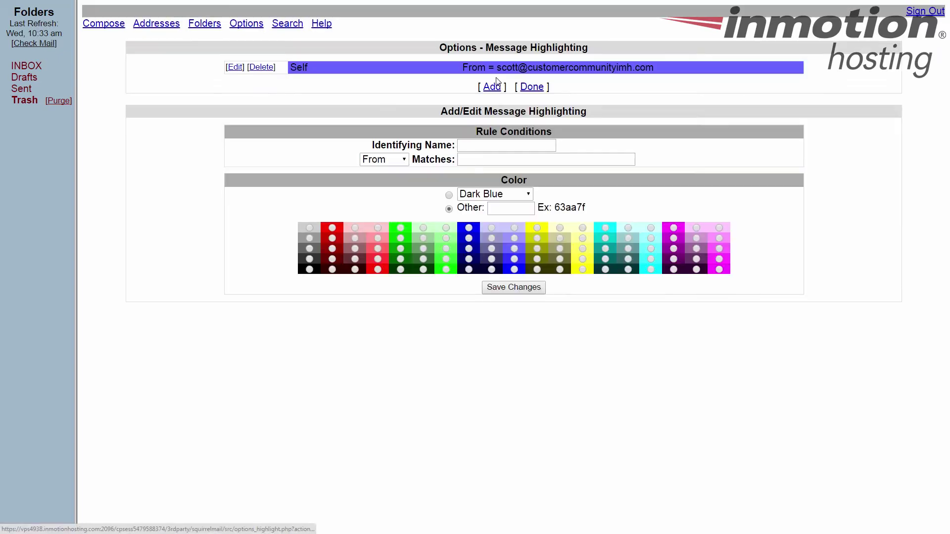
{"action": "left_click", "coordinate": [495, 147]}
{"action": "type", "text": "meeting"}
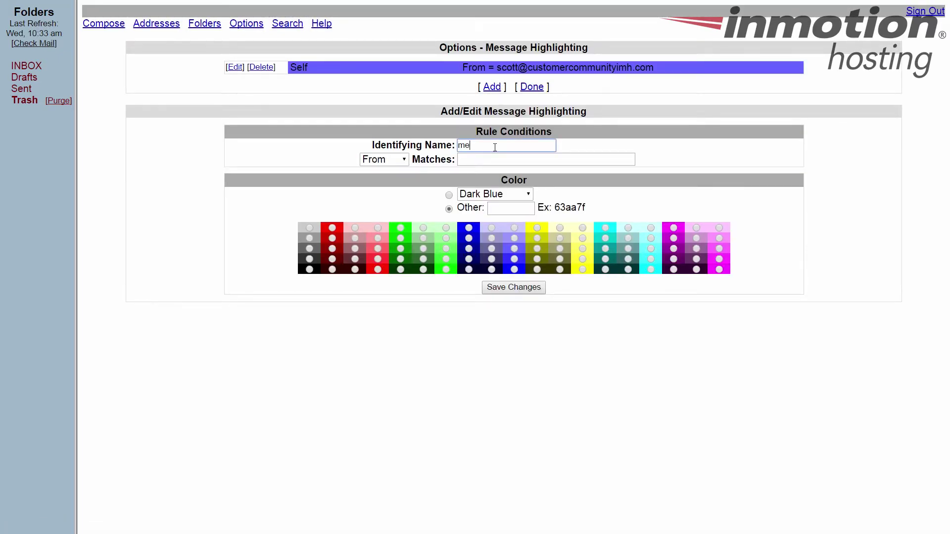
{"action": "key", "text": "Tab"}
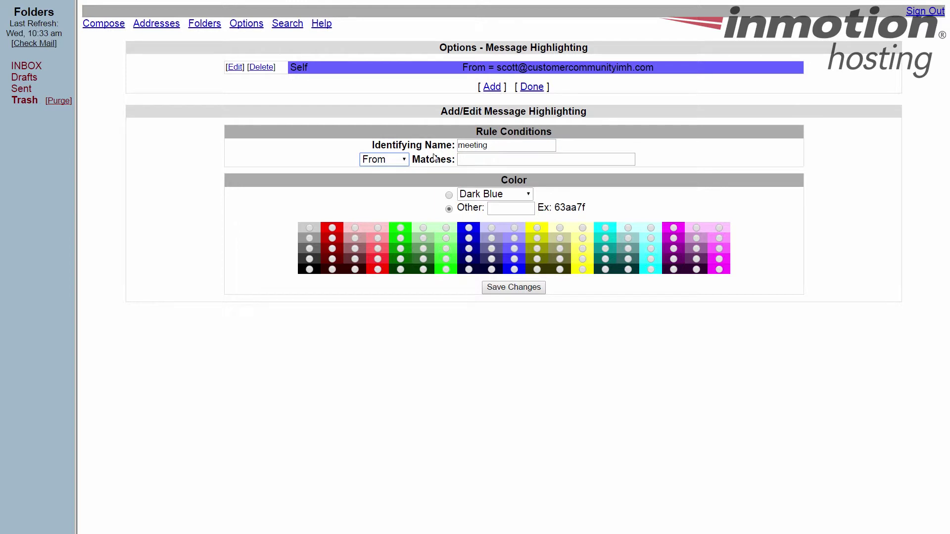
Match Subject against 'Meeting', choose a red highlight, and save the rule
{"action": "left_click", "coordinate": [407, 160]}
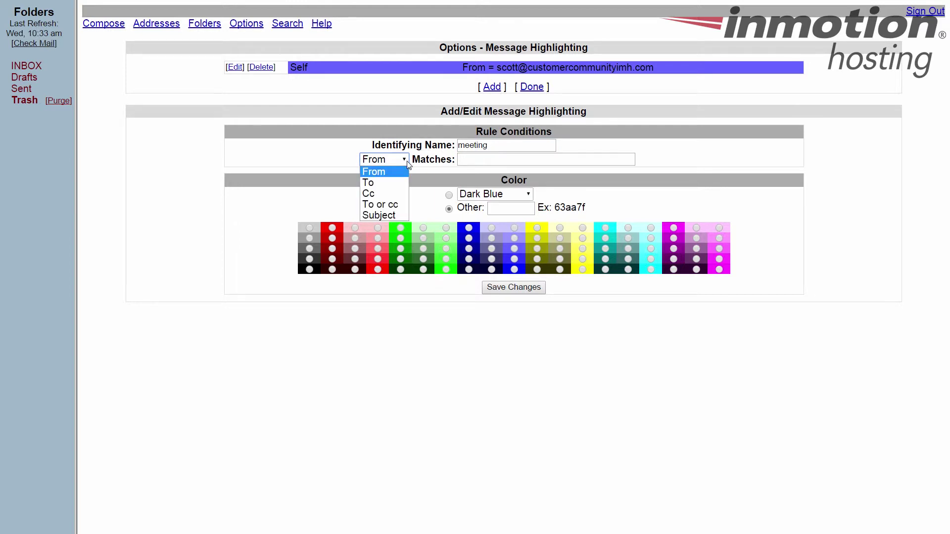
{"action": "left_click", "coordinate": [388, 217]}
{"action": "left_click", "coordinate": [461, 163]}
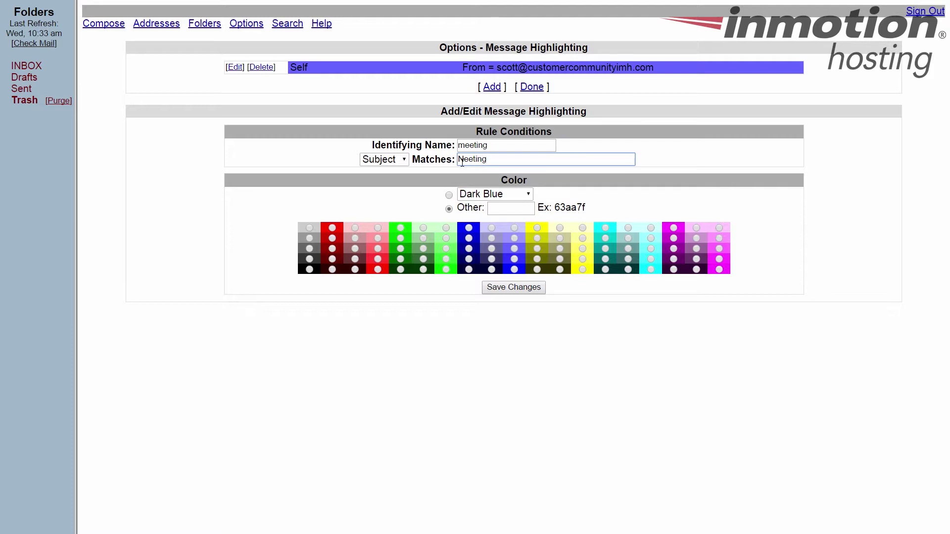
{"action": "key", "text": "BackSpace"}
{"action": "type", "text": "M"}
{"action": "left_click", "coordinate": [378, 249]}
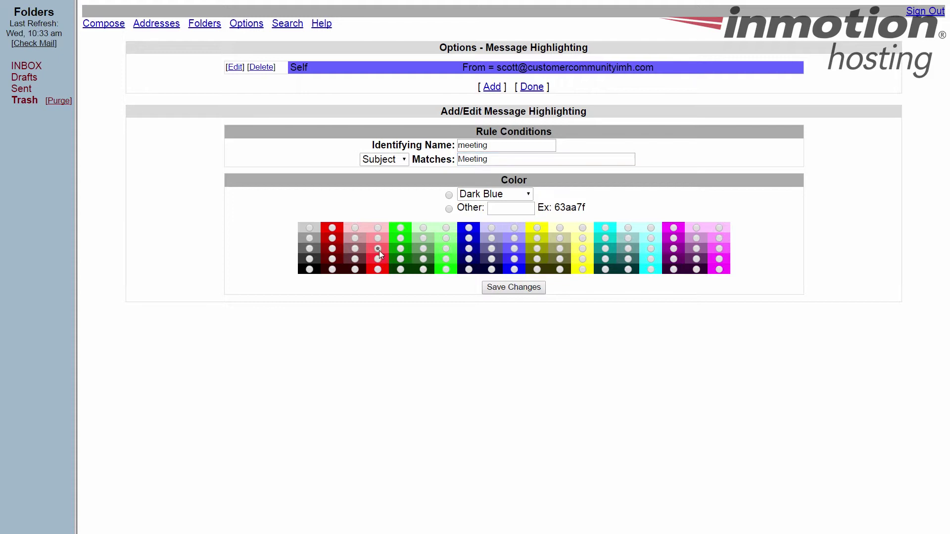
{"action": "left_click", "coordinate": [510, 288]}
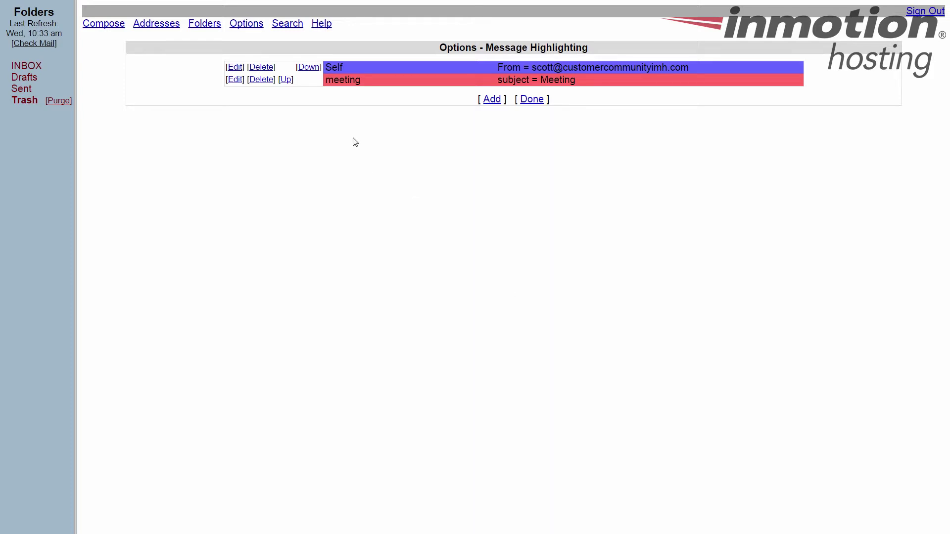
Move the meeting rule above Self, then return to the inbox to test highlighting
{"action": "left_click", "coordinate": [286, 81]}
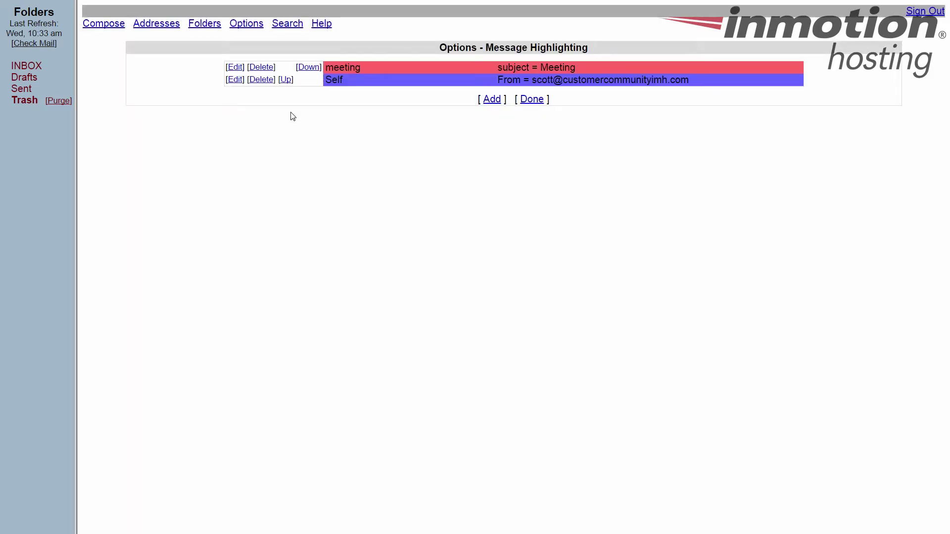
{"action": "left_click", "coordinate": [306, 69]}
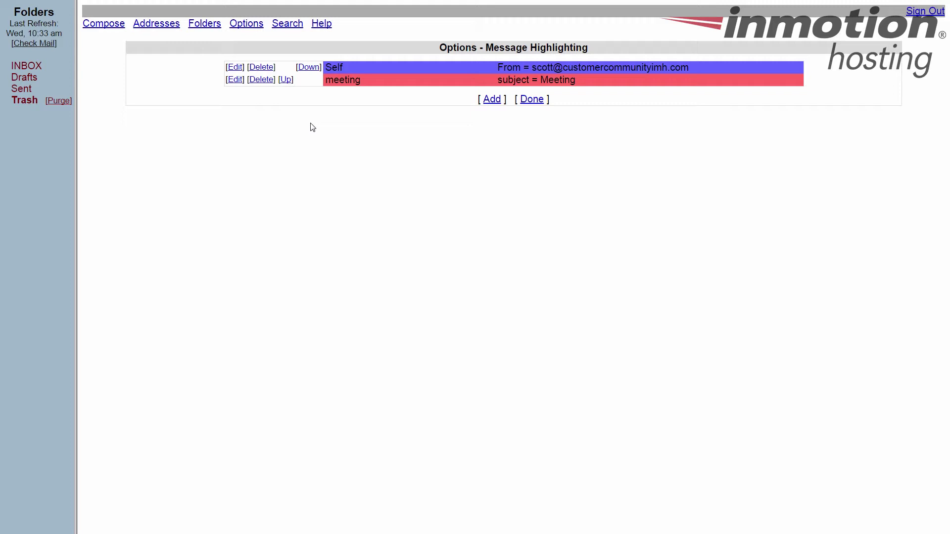
{"action": "left_click", "coordinate": [29, 67]}
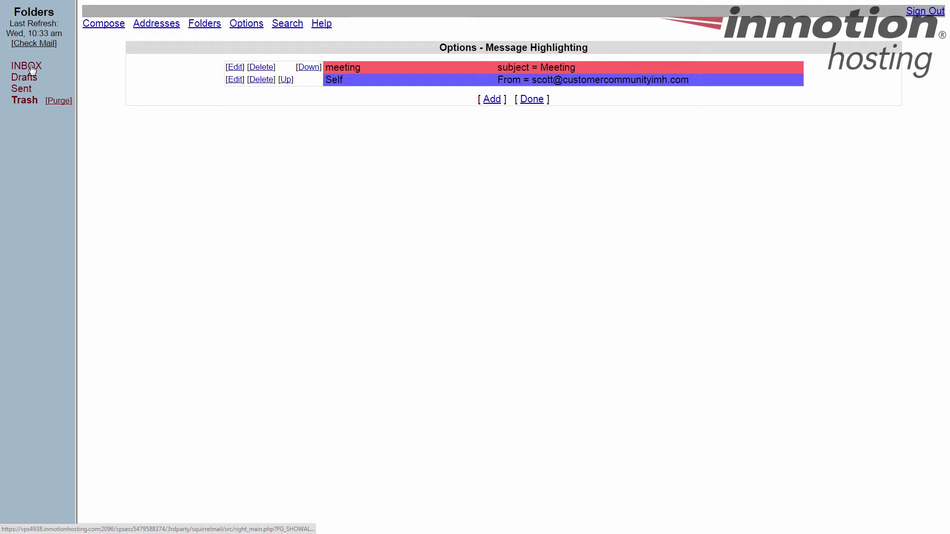
{"action": "left_click", "coordinate": [31, 68]}
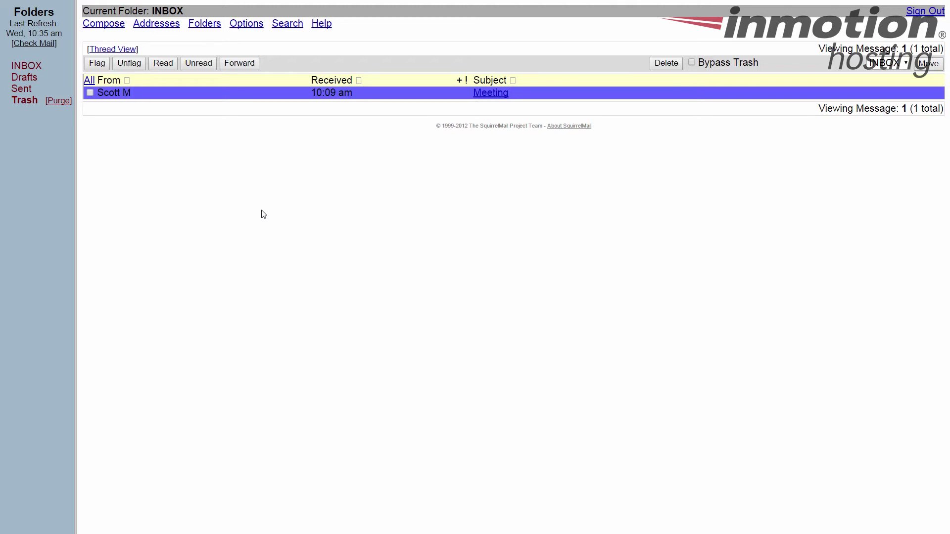
{"action": "left_click", "coordinate": [251, 26]}
{"action": "left_click", "coordinate": [148, 178]}
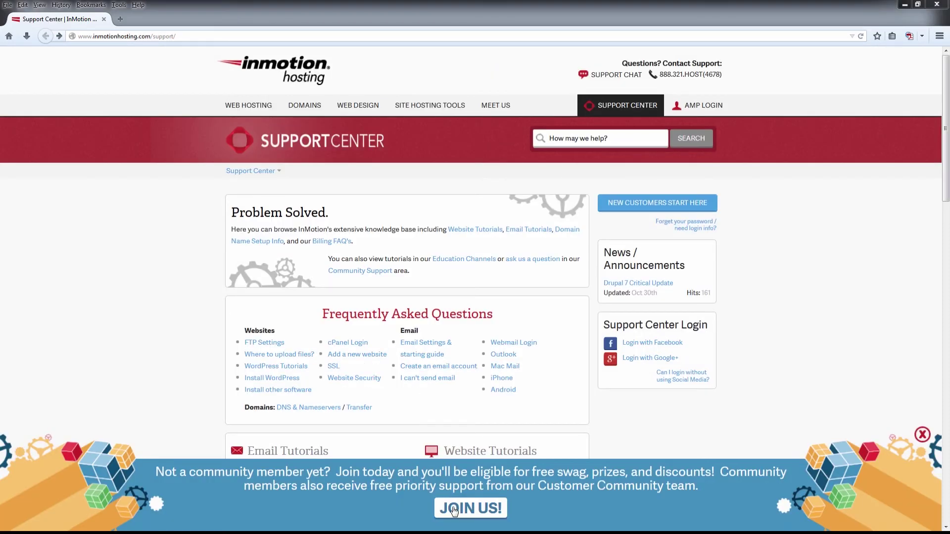
Follow the community sign-up link on the InMotion Hosting Support Center page
{"action": "left_click", "coordinate": [471, 510]}
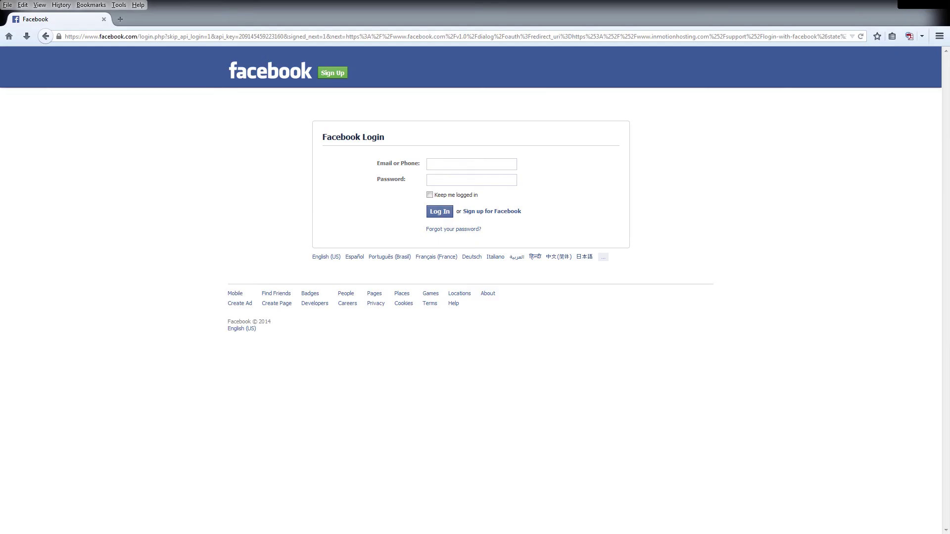